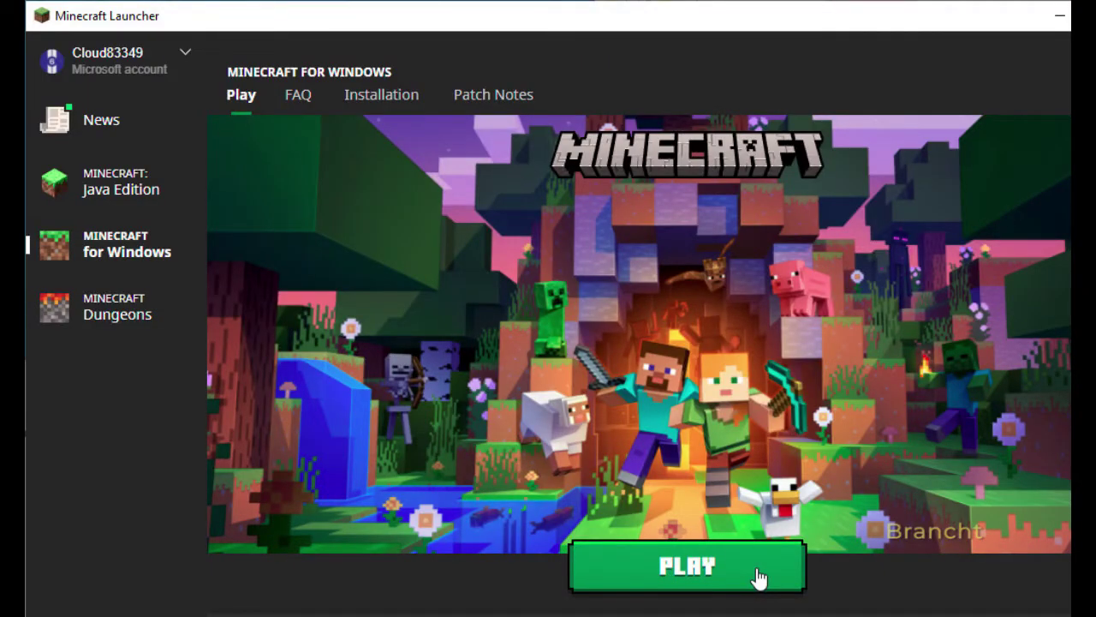
- Launch Minecraft for Windows from the launcher's PLAY button
{"action": "left_click", "coordinate": [758, 572]}
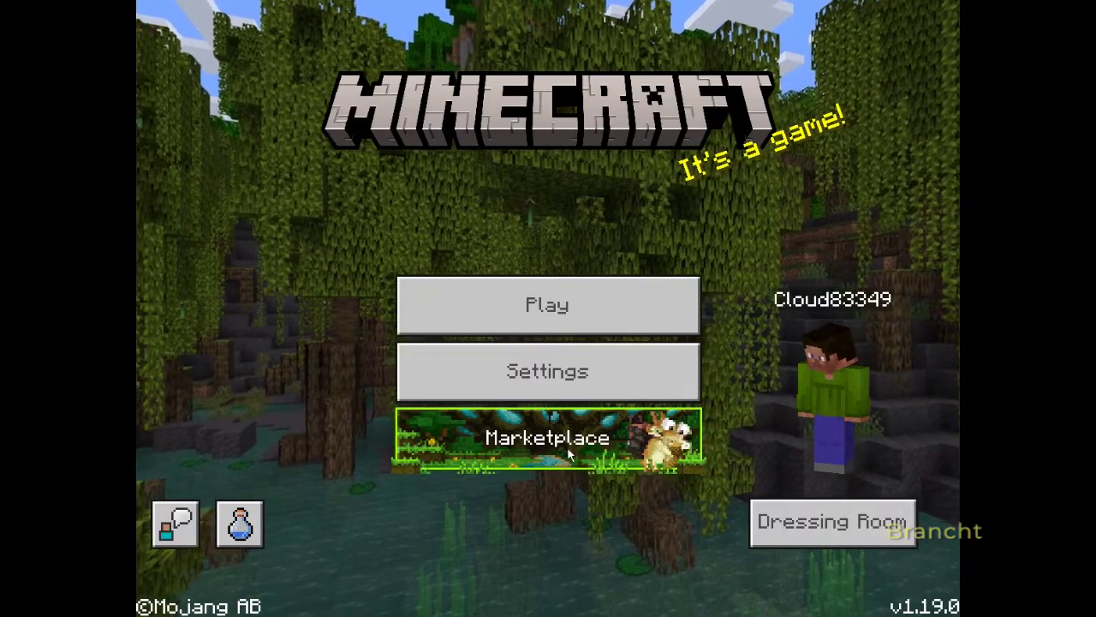
- Search the Minecraft Marketplace for 'rtx'
{"action": "left_click", "coordinate": [567, 447]}
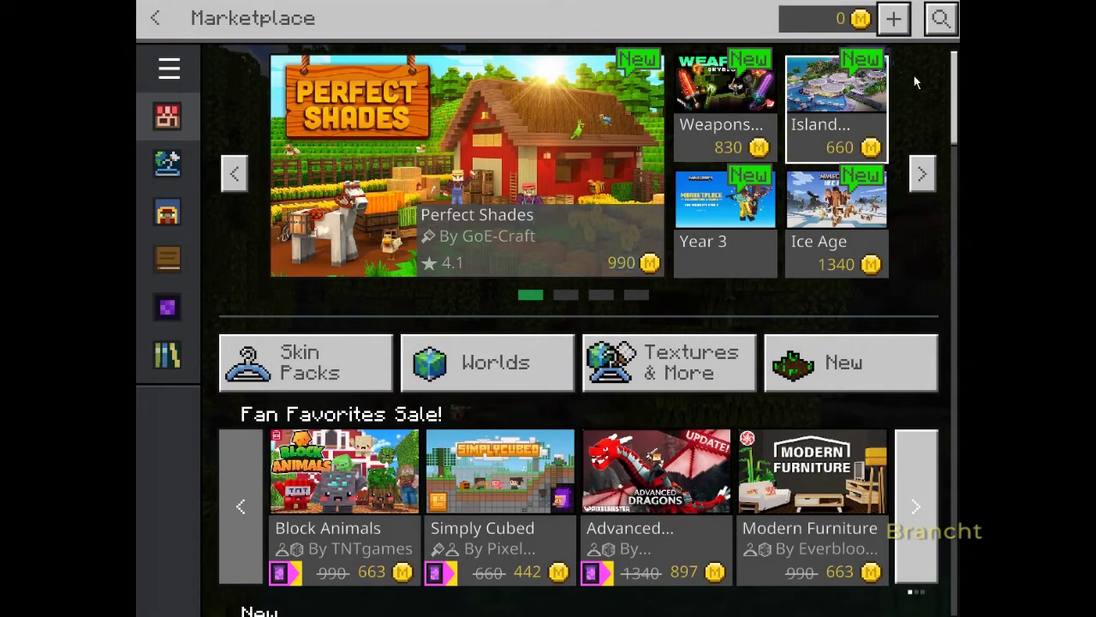
{"action": "left_click", "coordinate": [941, 20]}
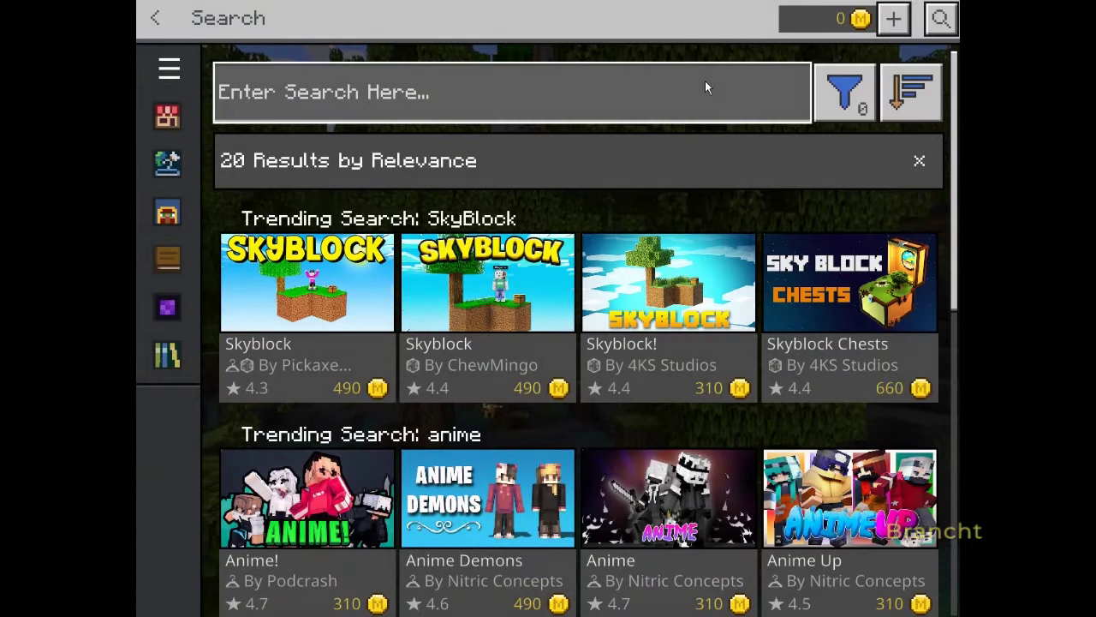
{"action": "left_click", "coordinate": [705, 81]}
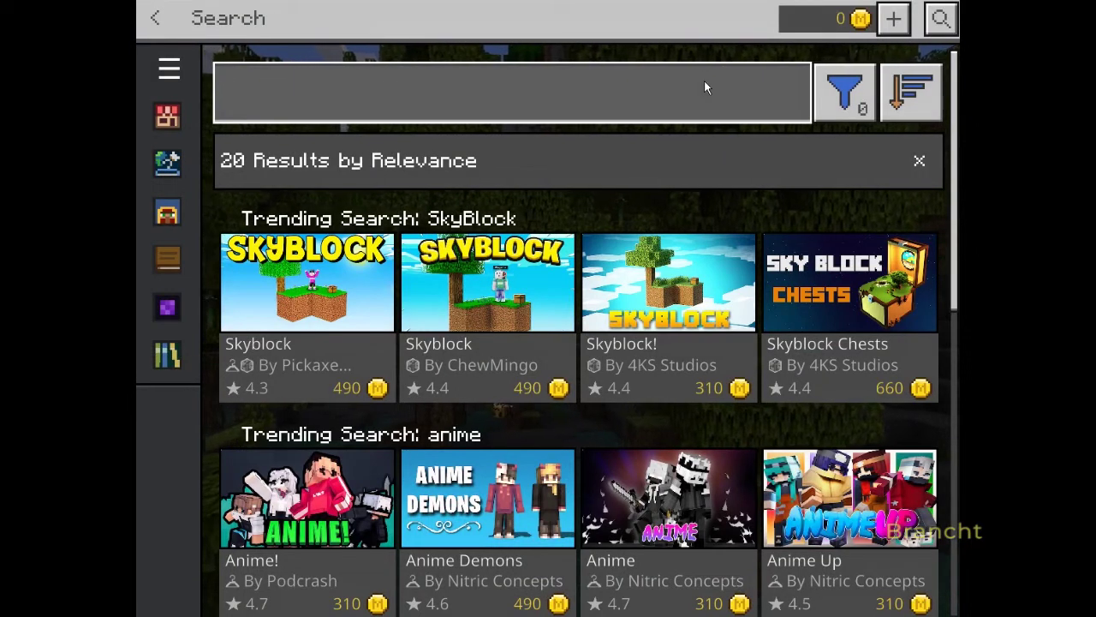
{"action": "type", "text": "rtx"}
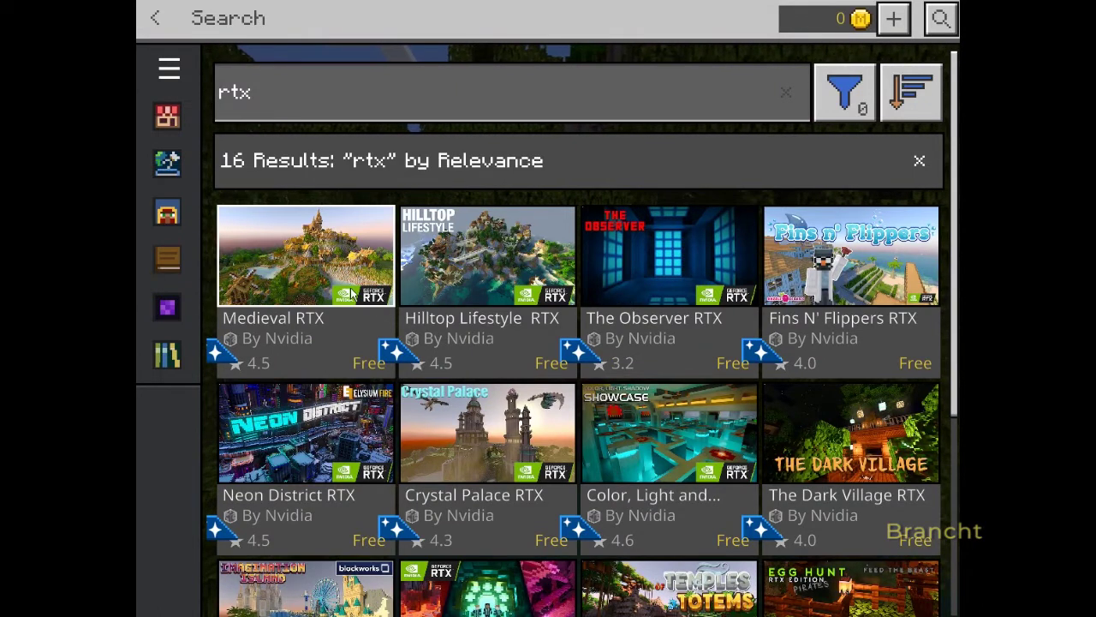
{"action": "left_click", "coordinate": [317, 273]}
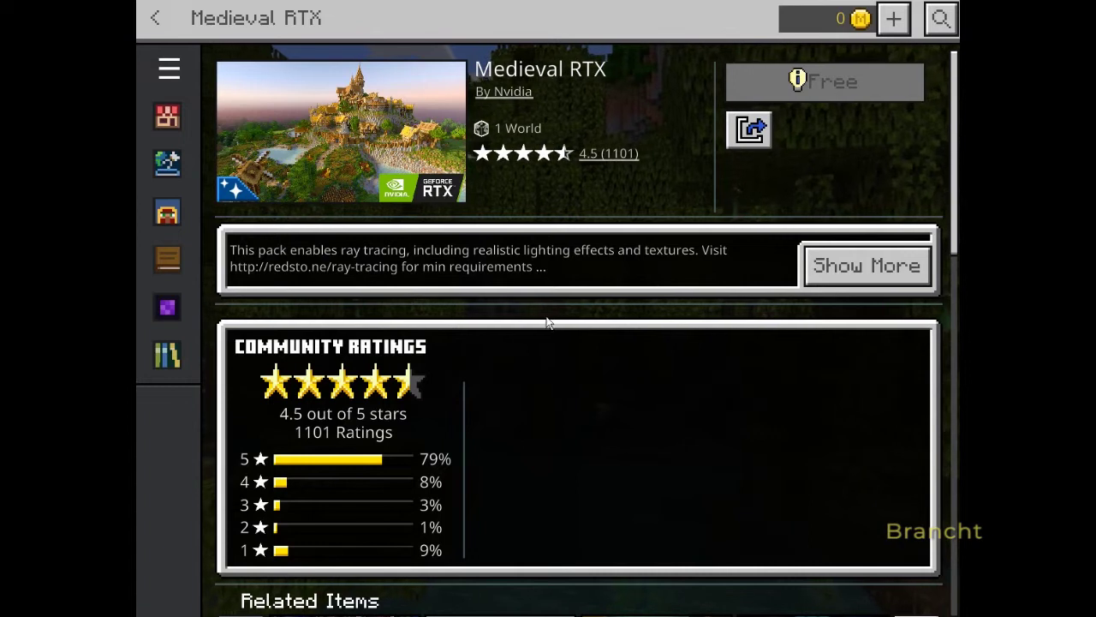
{"action": "left_click", "coordinate": [825, 84]}
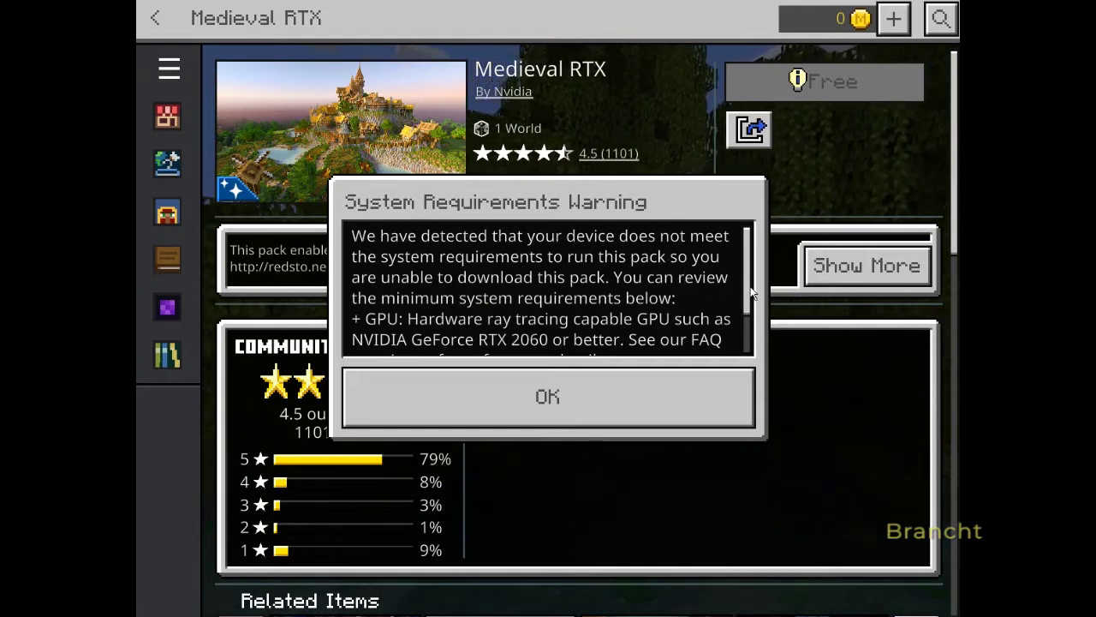
{"action": "left_click_drag", "start_coordinate": [756, 297], "coordinate": [756, 339]}
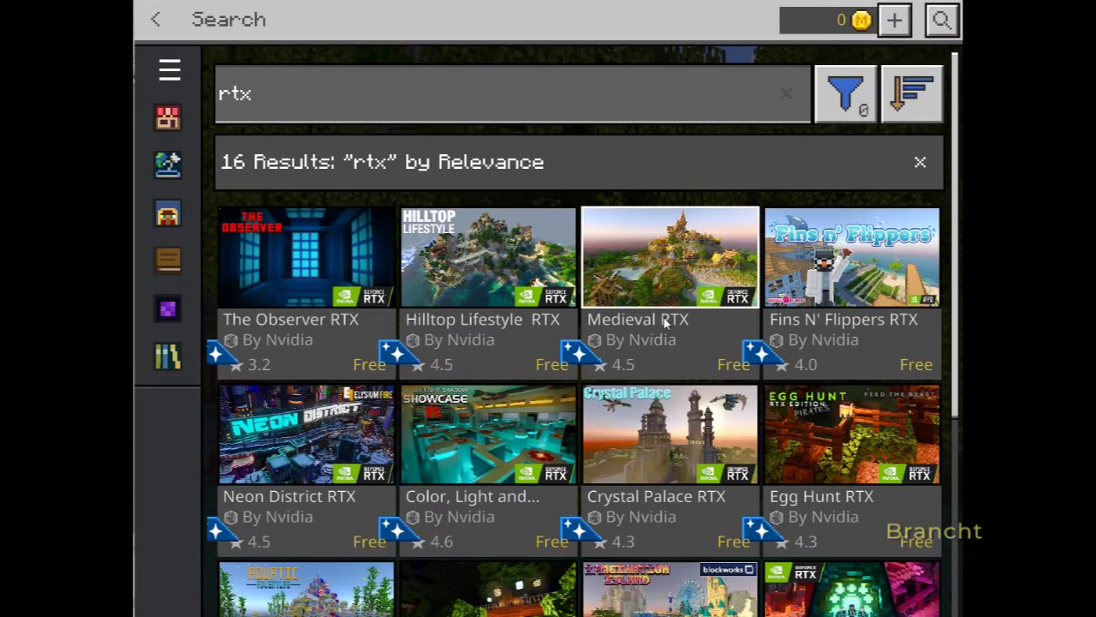
- Claim Medieval RTX for free and confirm its 13 MB download
{"action": "left_click", "coordinate": [663, 320]}
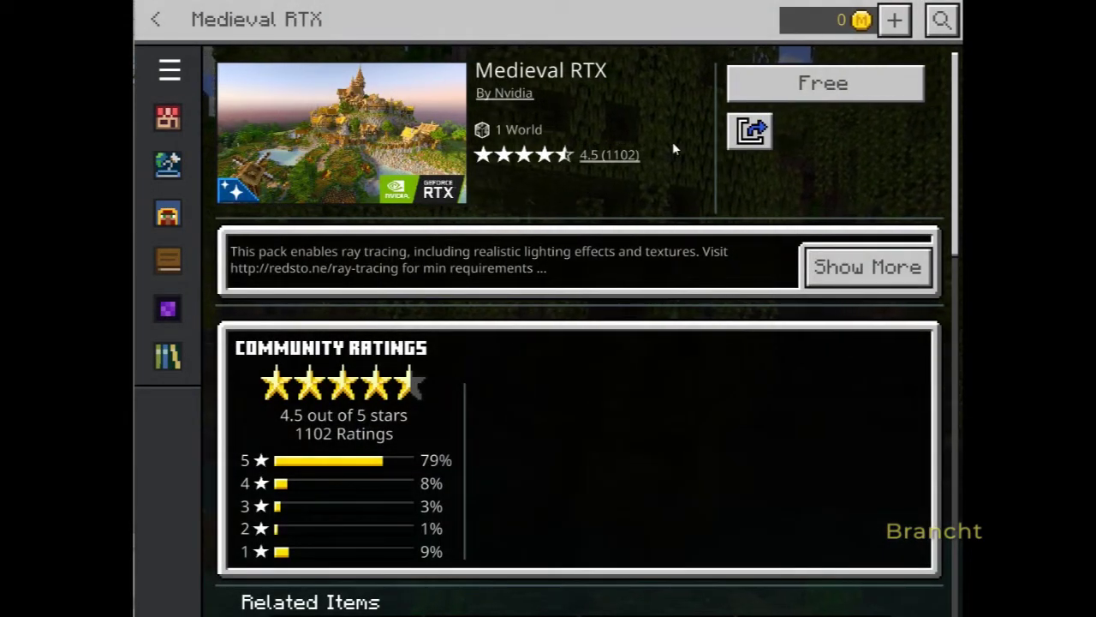
{"action": "left_click", "coordinate": [865, 82]}
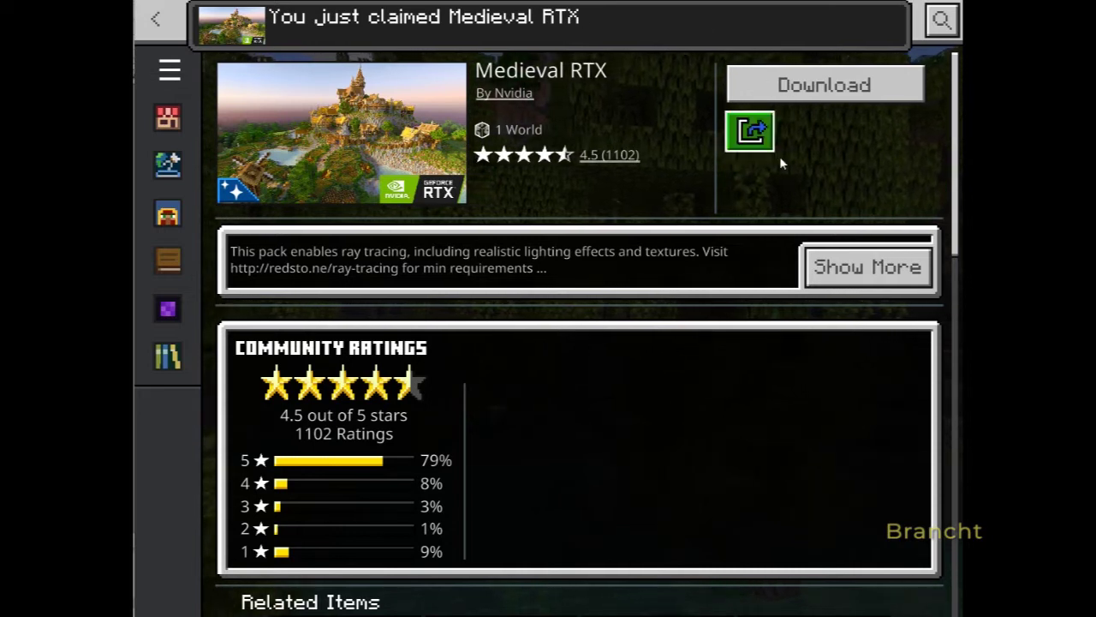
{"action": "left_click", "coordinate": [765, 96]}
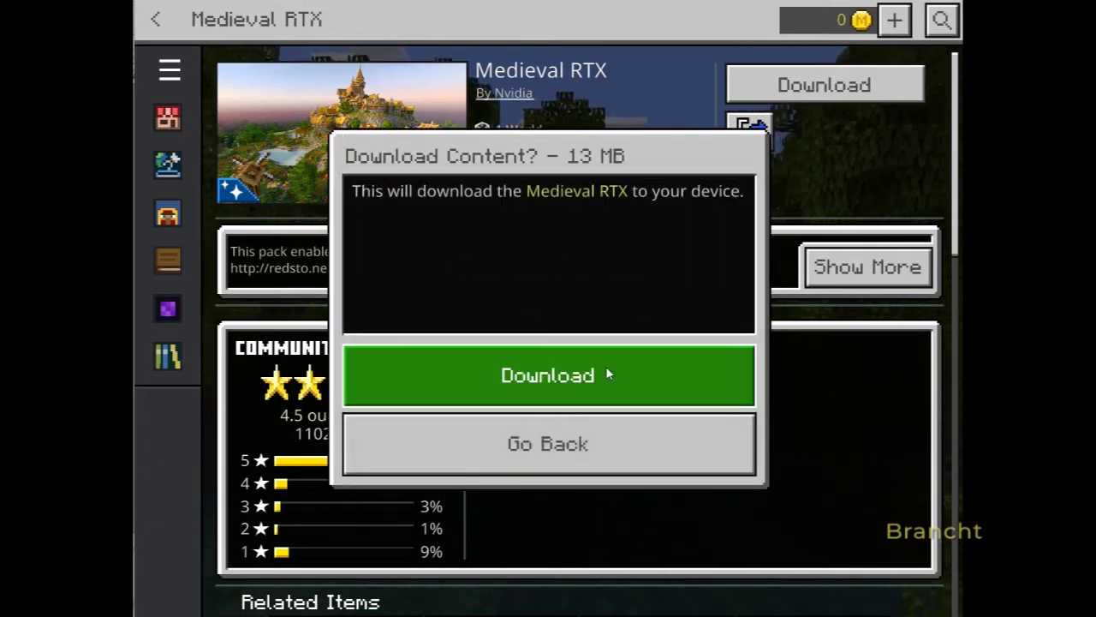
{"action": "left_click", "coordinate": [614, 381]}
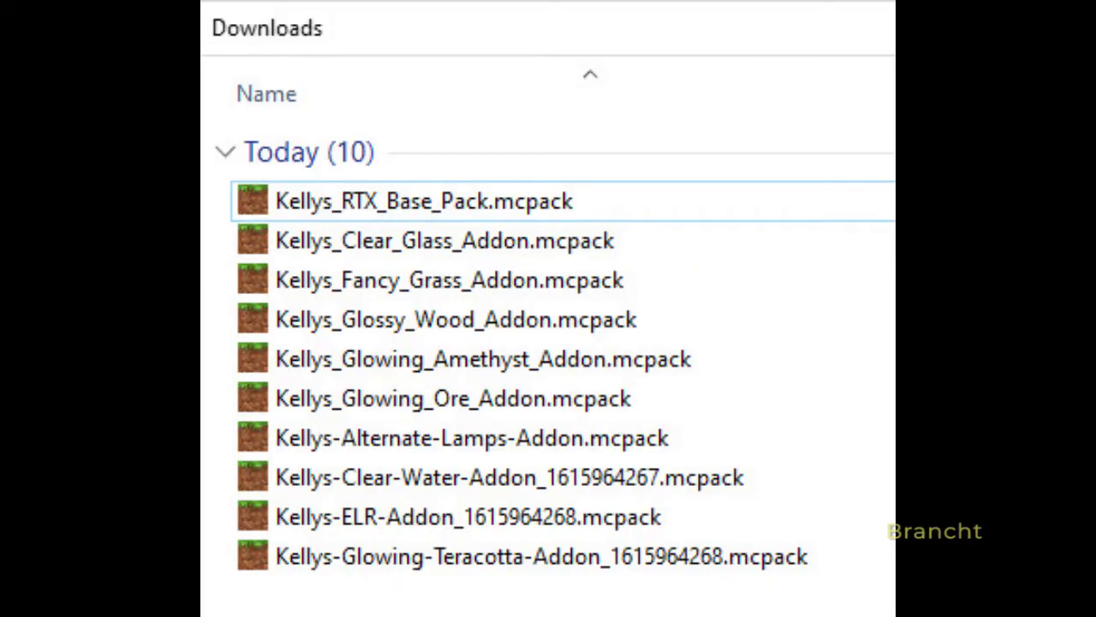
- Bring up the context menu for Kellys_RTX_Base_Pack.mcpack in File Explorer
{"action": "right_click", "coordinate": [616, 201]}
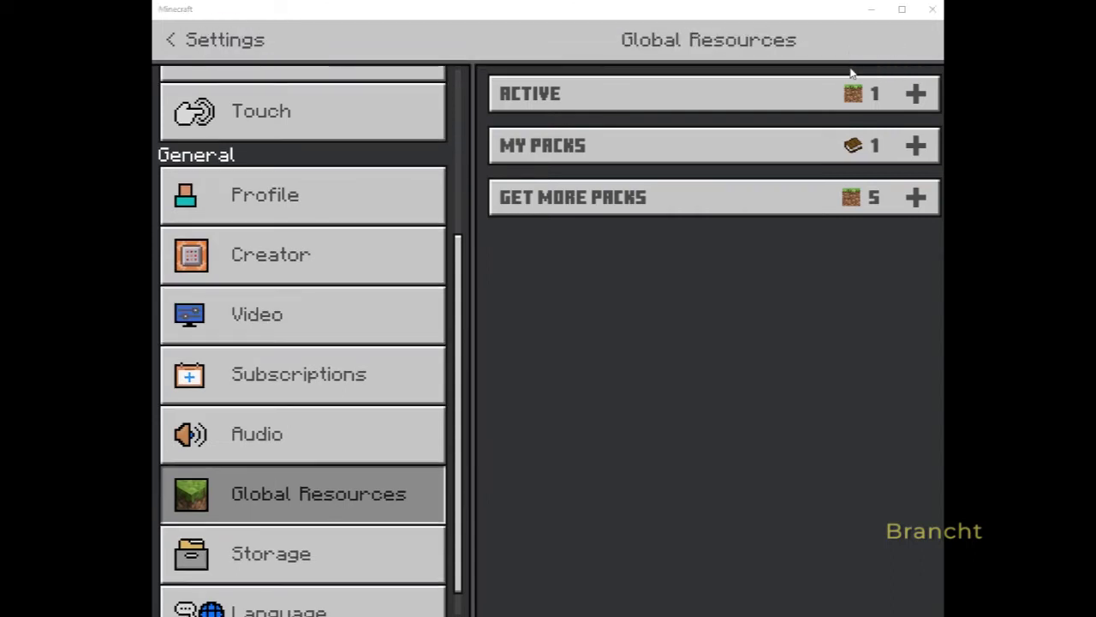
- Activate the Glowing Teracotta, Kelly's ELR and Kelly's Clear Water addons from My Packs
{"action": "left_click", "coordinate": [918, 152]}
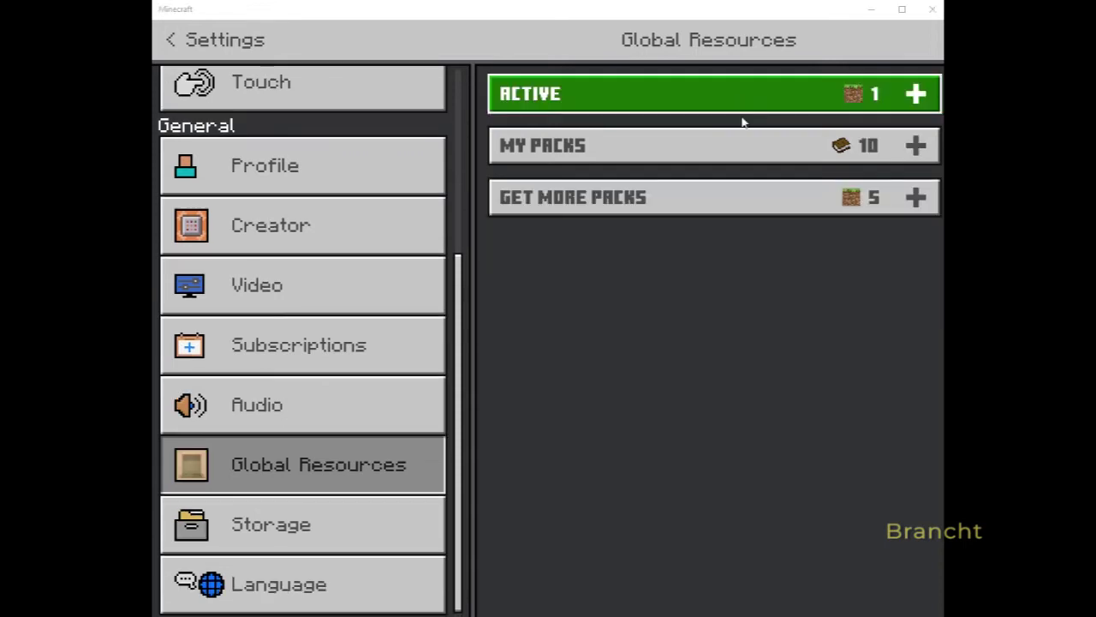
{"action": "left_click", "coordinate": [760, 158]}
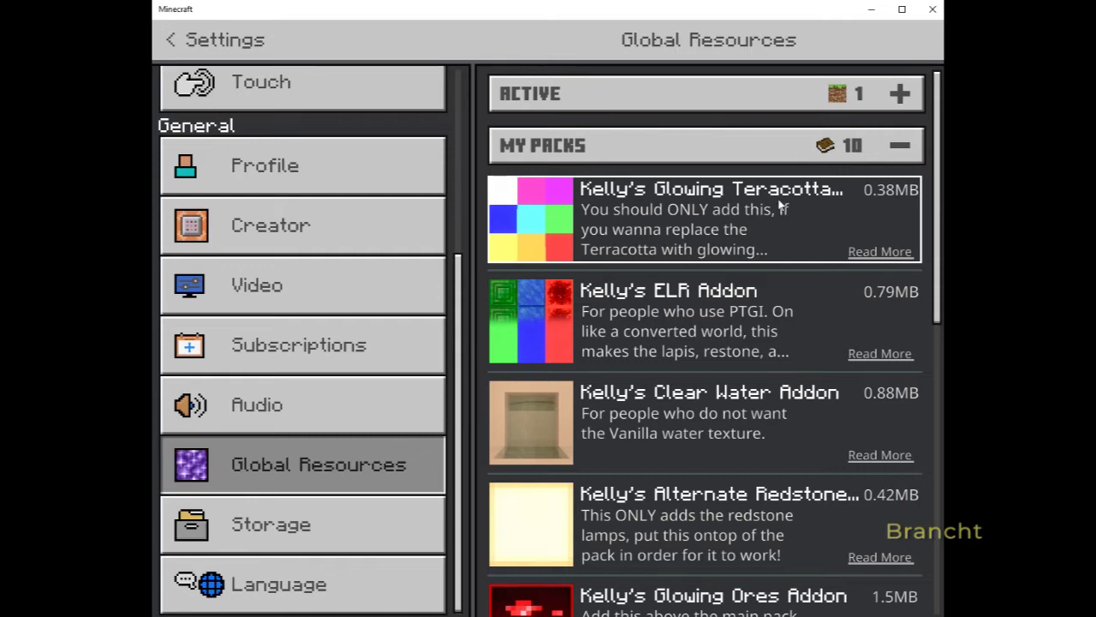
{"action": "left_click", "coordinate": [781, 207]}
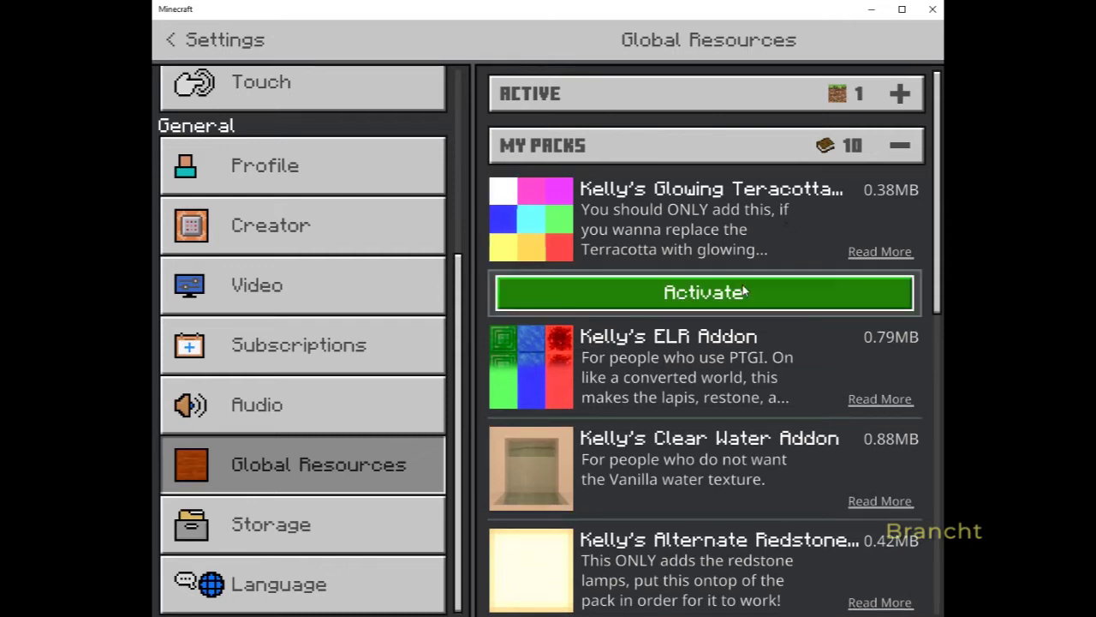
{"action": "left_click", "coordinate": [743, 284]}
{"action": "left_click", "coordinate": [748, 231]}
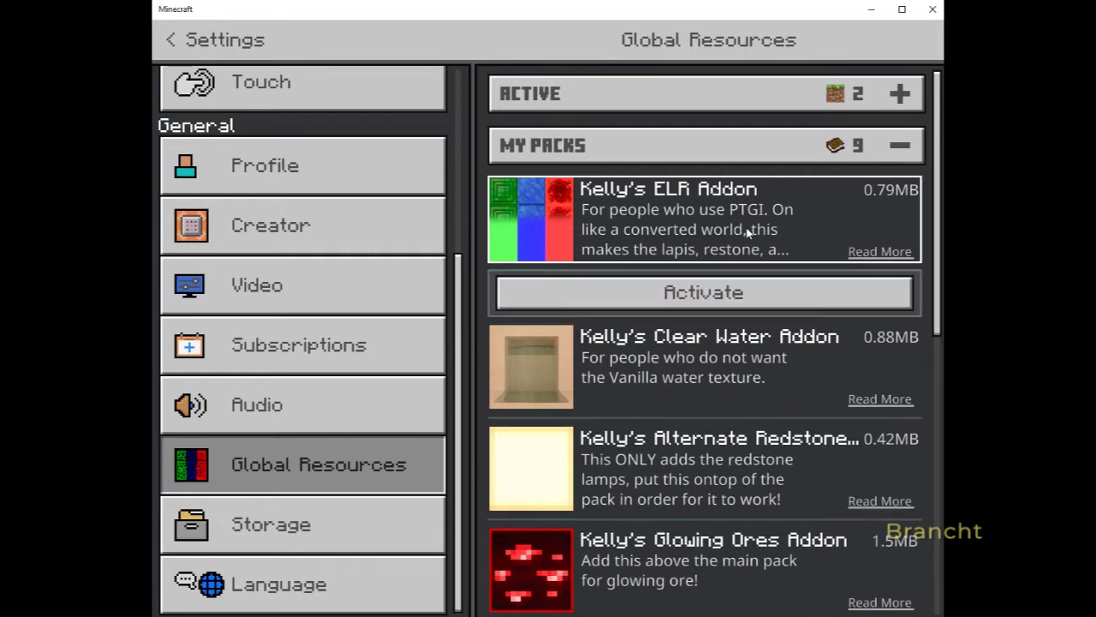
{"action": "left_click", "coordinate": [741, 284]}
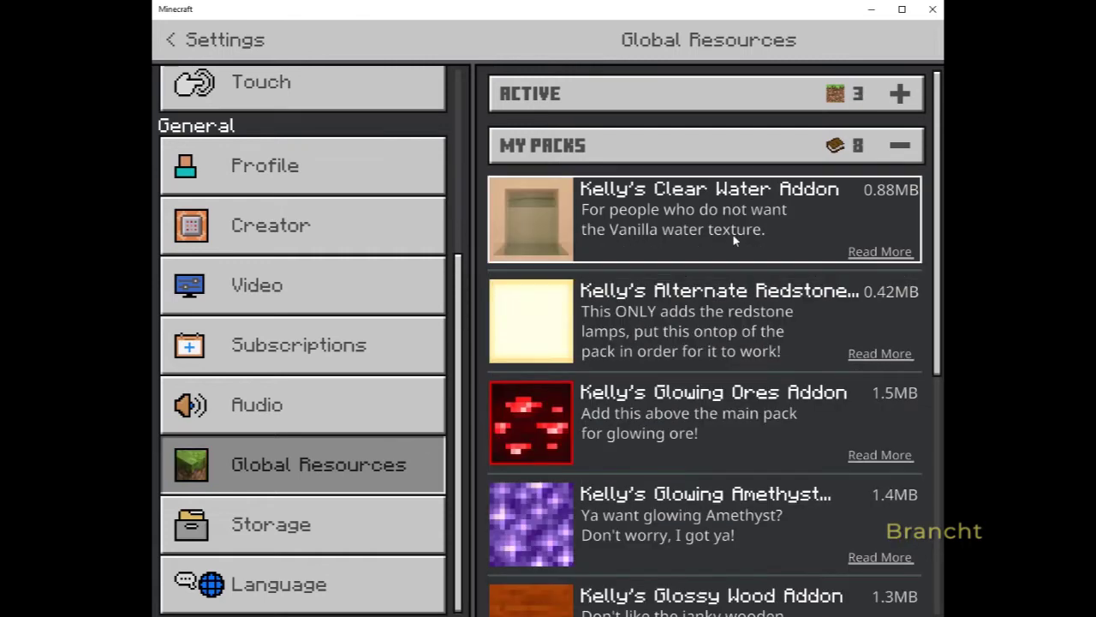
{"action": "left_click", "coordinate": [734, 239]}
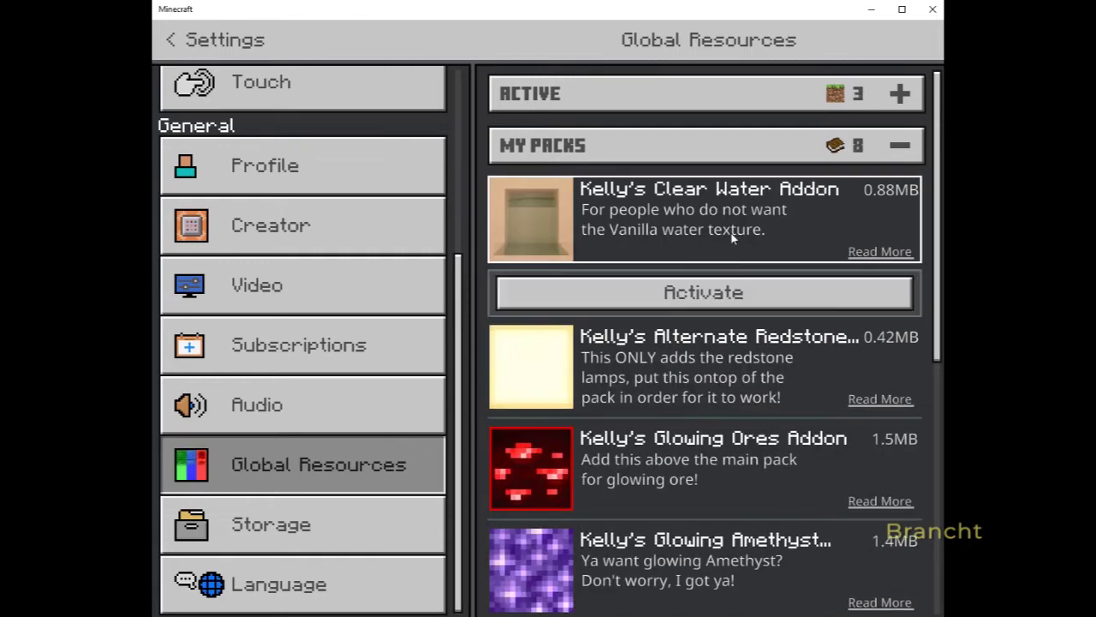
{"action": "left_click", "coordinate": [735, 291]}
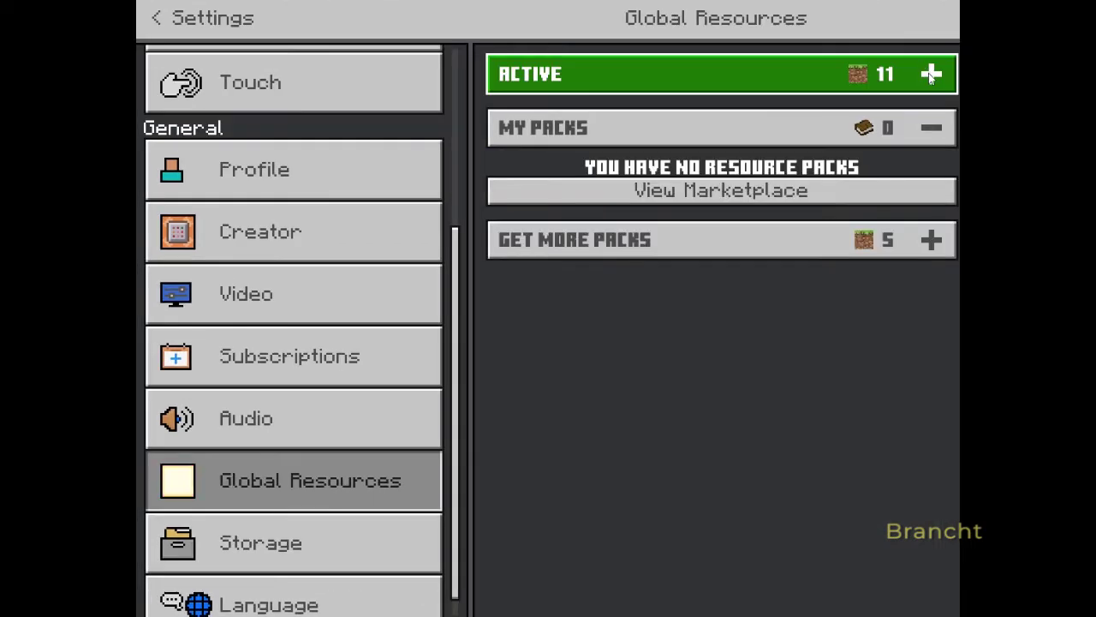
- Move Kelly's RTX Vanilla down the active list until it sits just above Minecraft Texture Pack
{"action": "left_click", "coordinate": [931, 75]}
{"action": "left_click", "coordinate": [807, 151]}
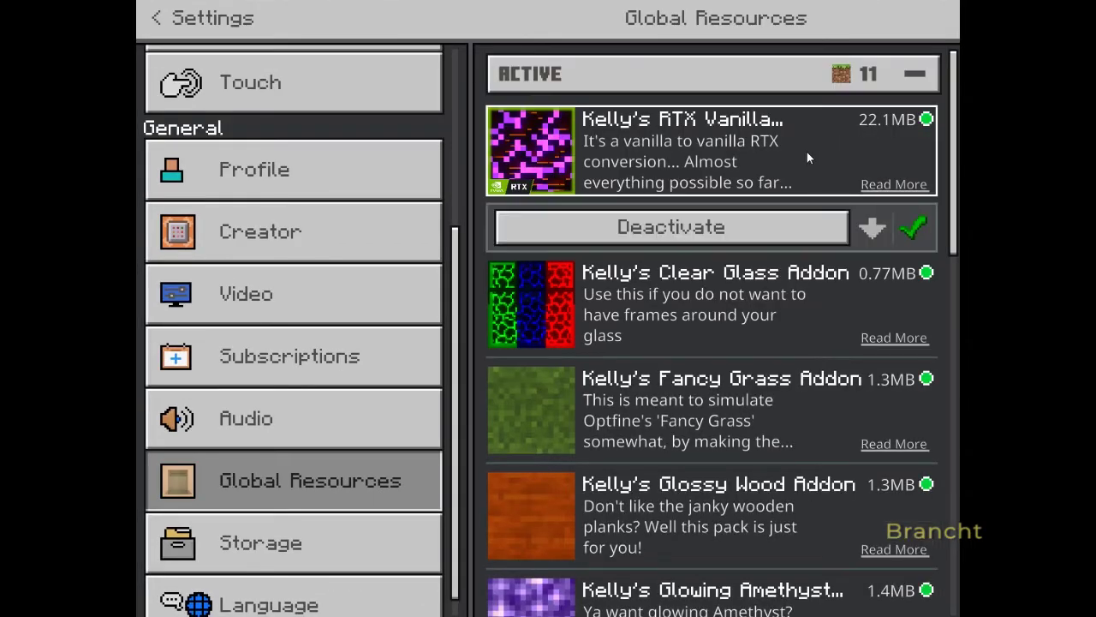
{"action": "left_click", "coordinate": [873, 228]}
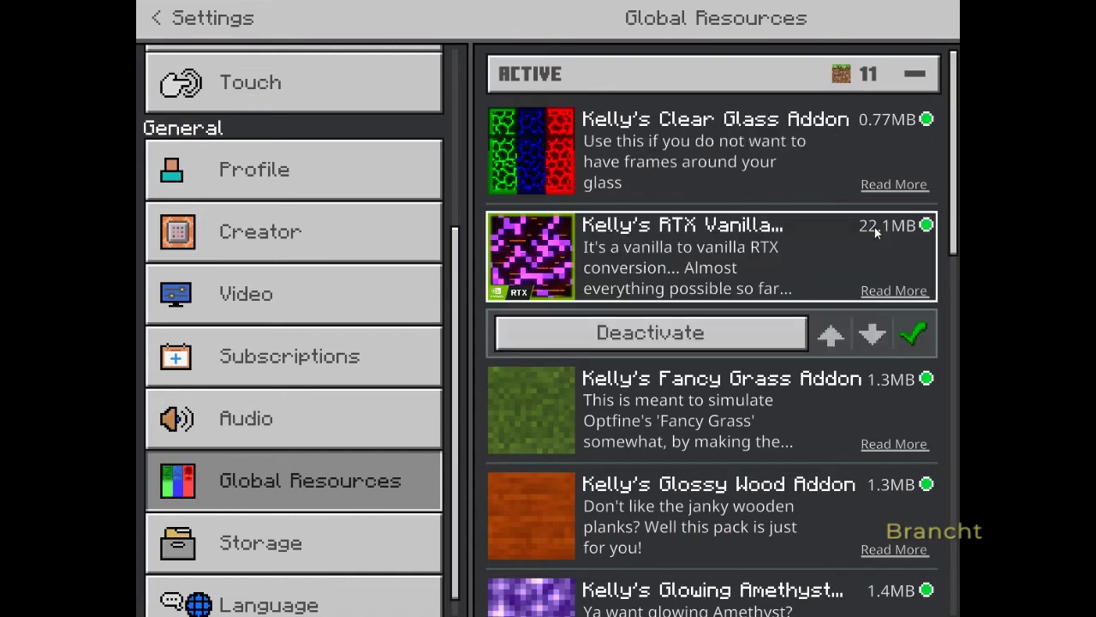
{"action": "left_click", "coordinate": [872, 333]}
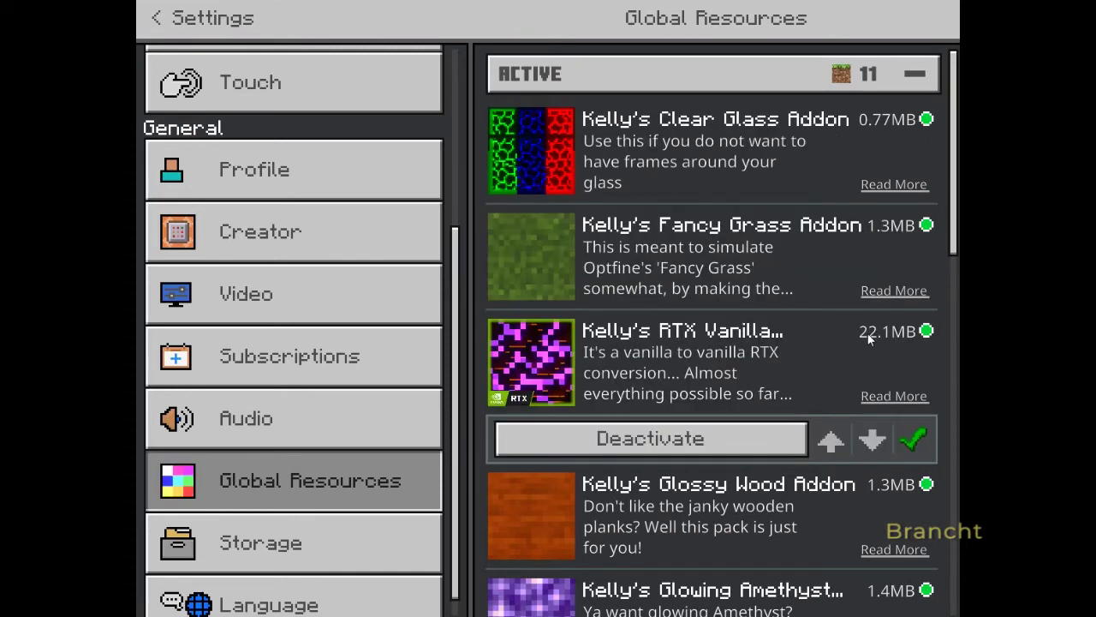
{"action": "left_click", "coordinate": [872, 439]}
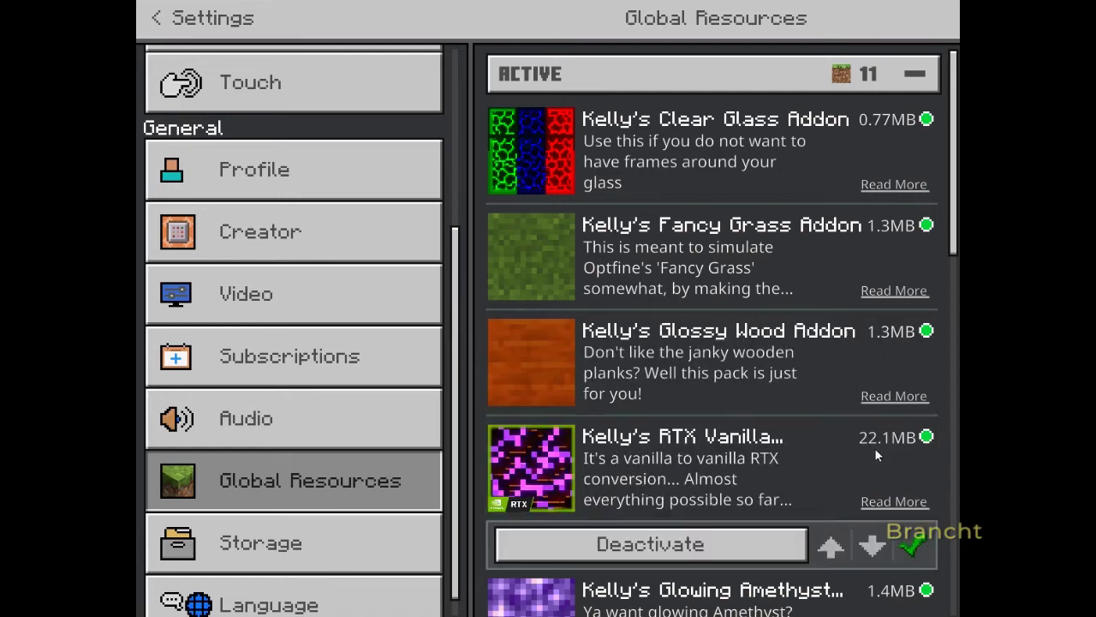
{"action": "left_click", "coordinate": [873, 543]}
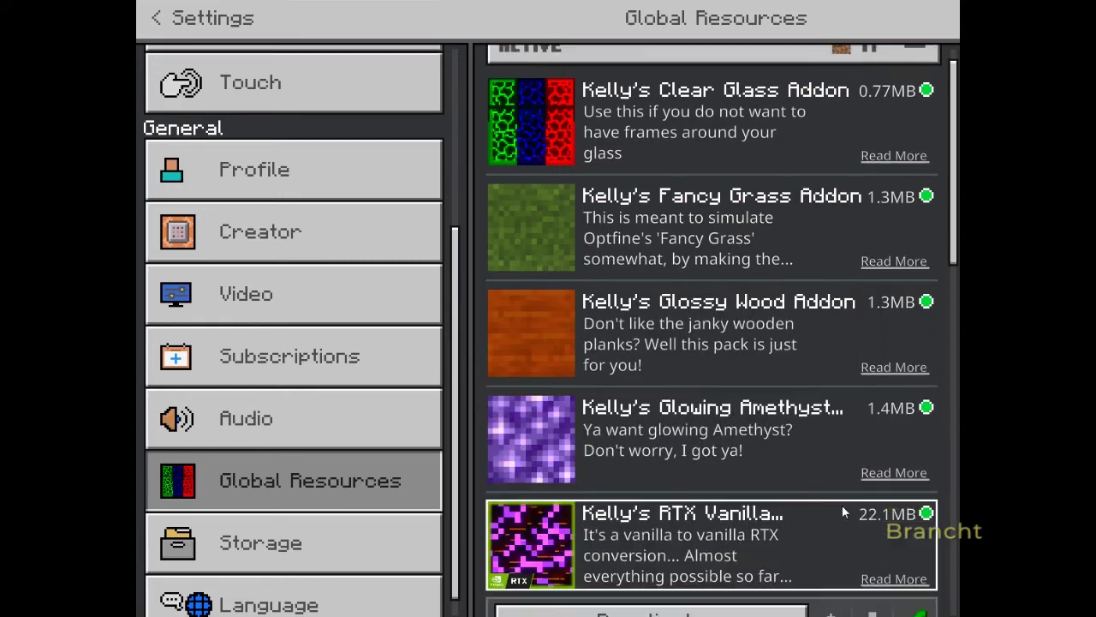
{"action": "scroll", "coordinate": [848, 505], "scroll_direction": "down", "scroll_amount": 5}
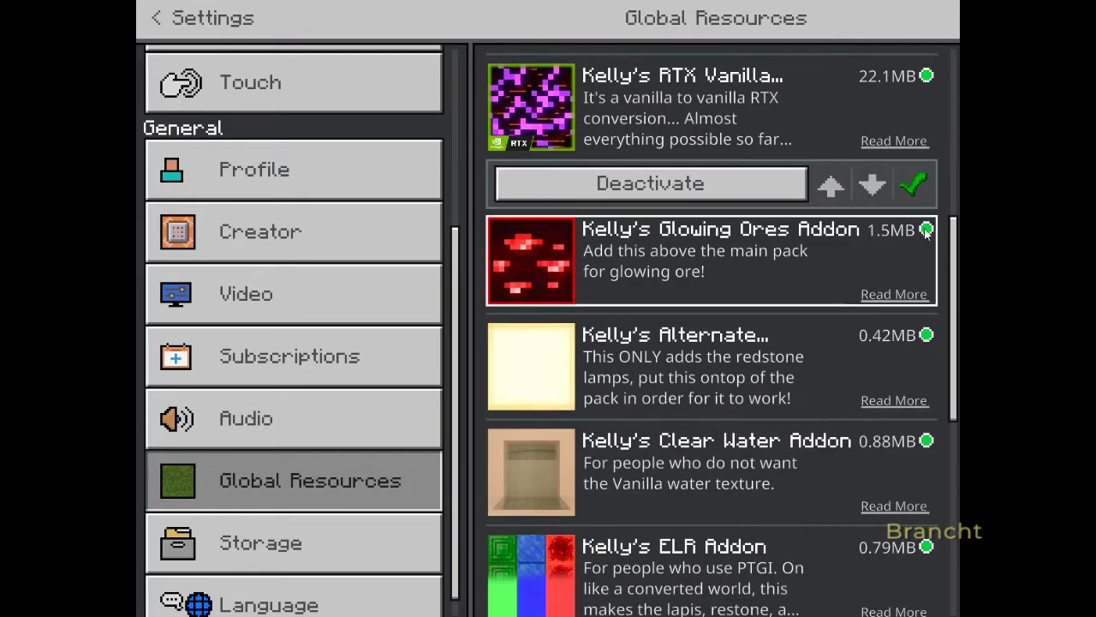
{"action": "left_click", "coordinate": [872, 186]}
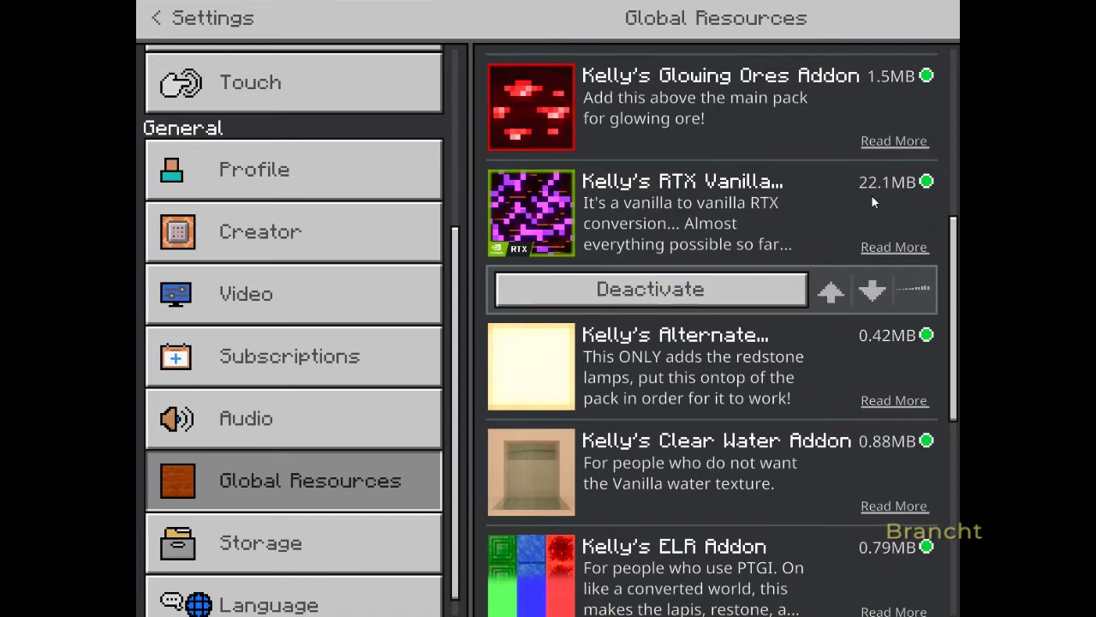
{"action": "left_click", "coordinate": [873, 291]}
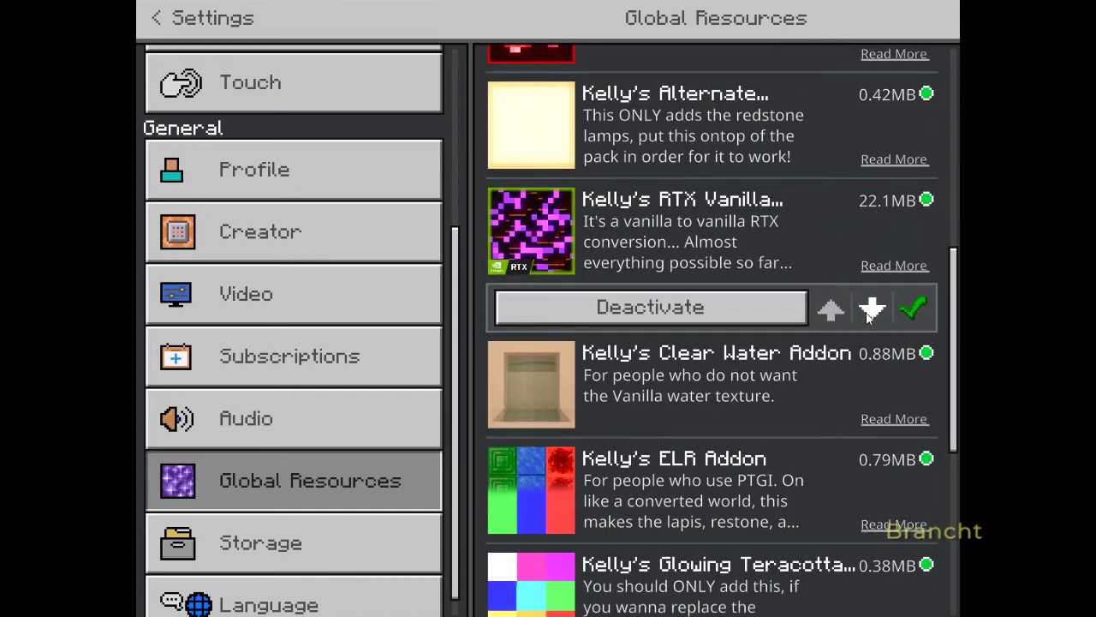
{"action": "left_click", "coordinate": [871, 310]}
{"action": "left_click", "coordinate": [870, 414]}
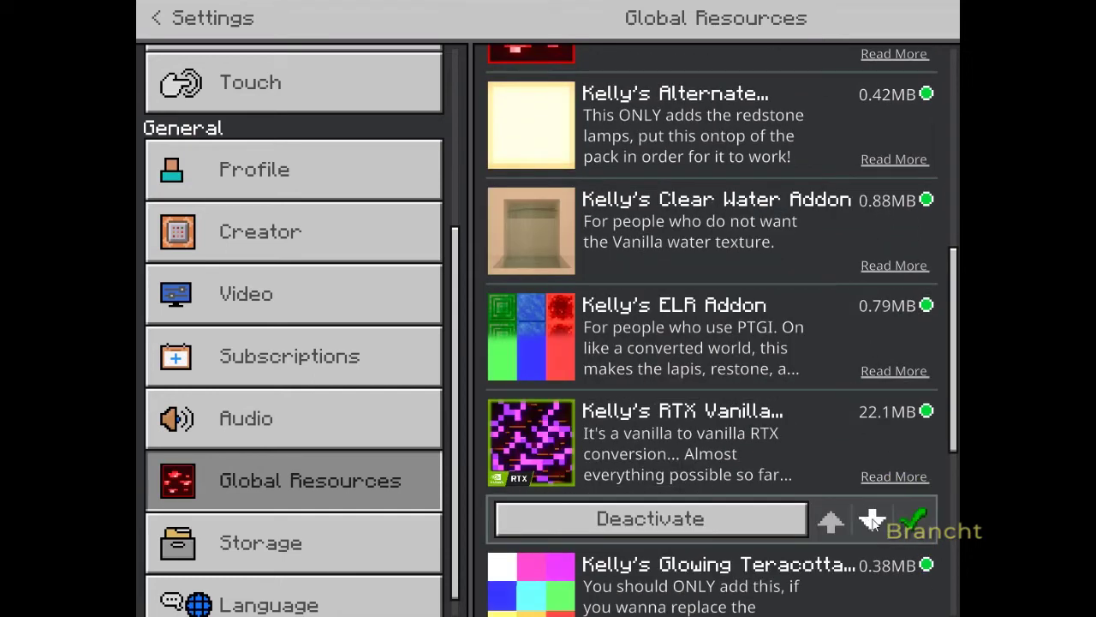
{"action": "left_click", "coordinate": [871, 519]}
{"action": "scroll", "coordinate": [869, 403], "scroll_direction": "down", "scroll_amount": 3}
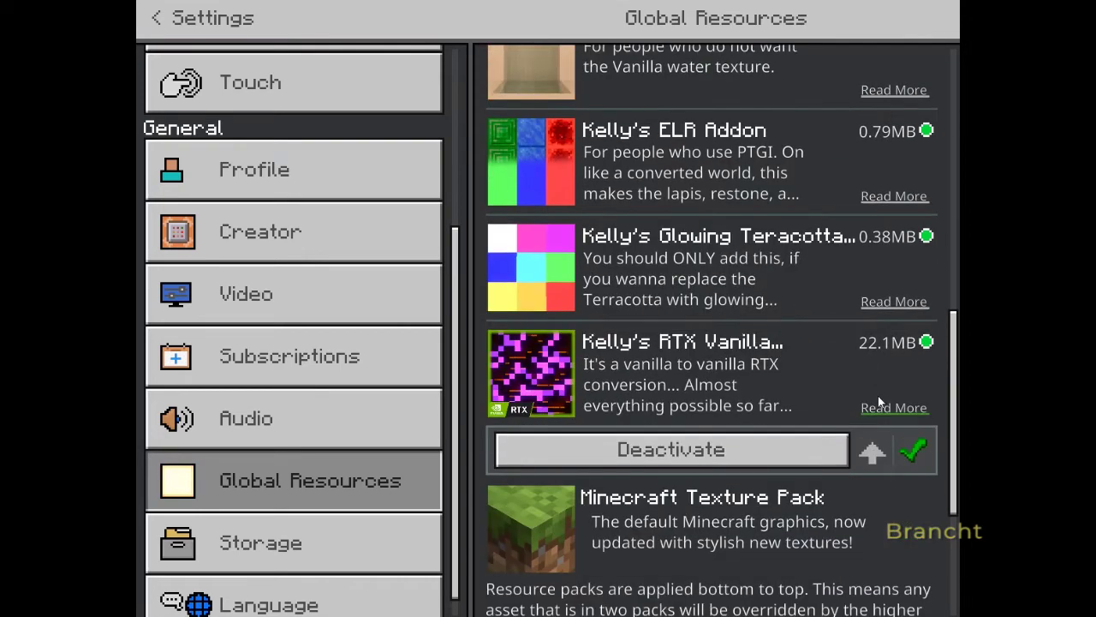
{"action": "scroll", "coordinate": [880, 402], "scroll_direction": "down", "scroll_amount": 1}
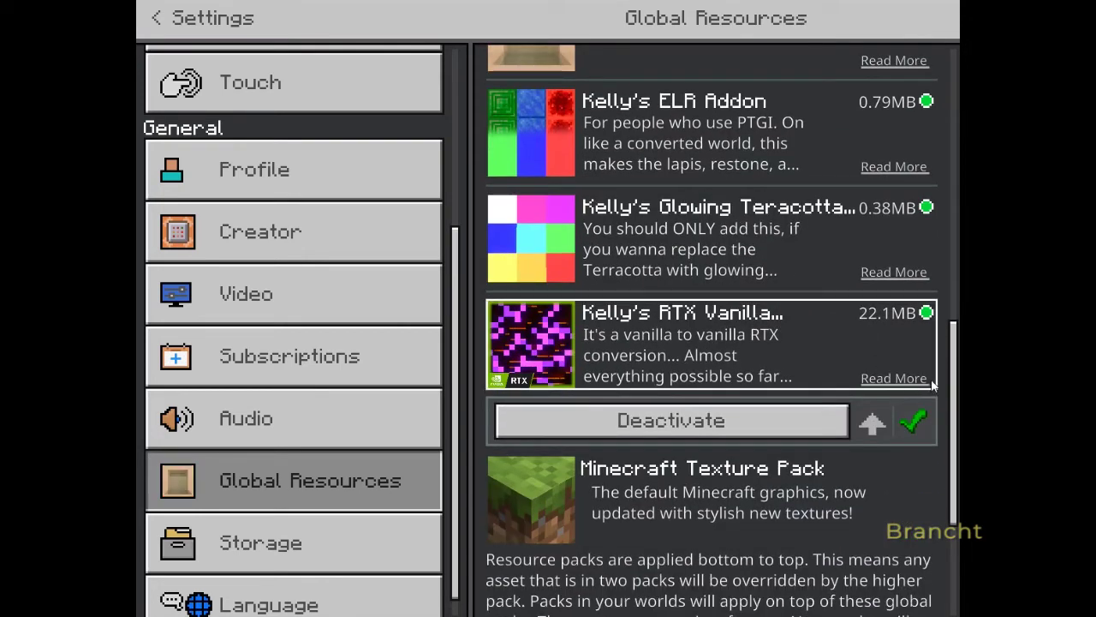
- Load the packs, confirm Ray Tracing is on in Video settings, then open the Worlds list
{"action": "key", "text": "Escape"}
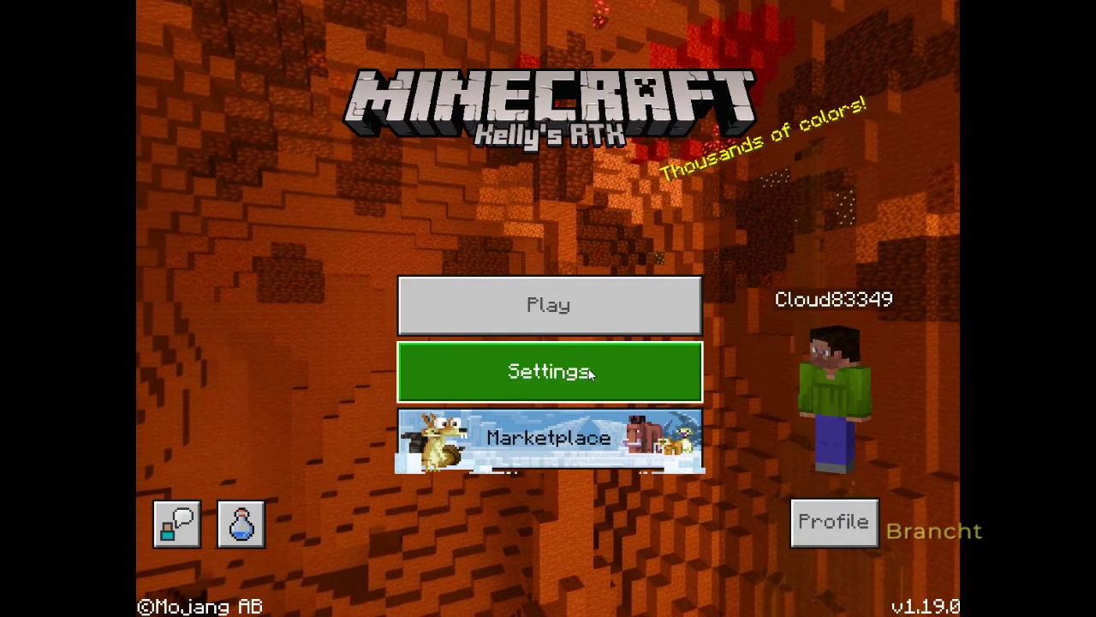
{"action": "left_click", "coordinate": [588, 370]}
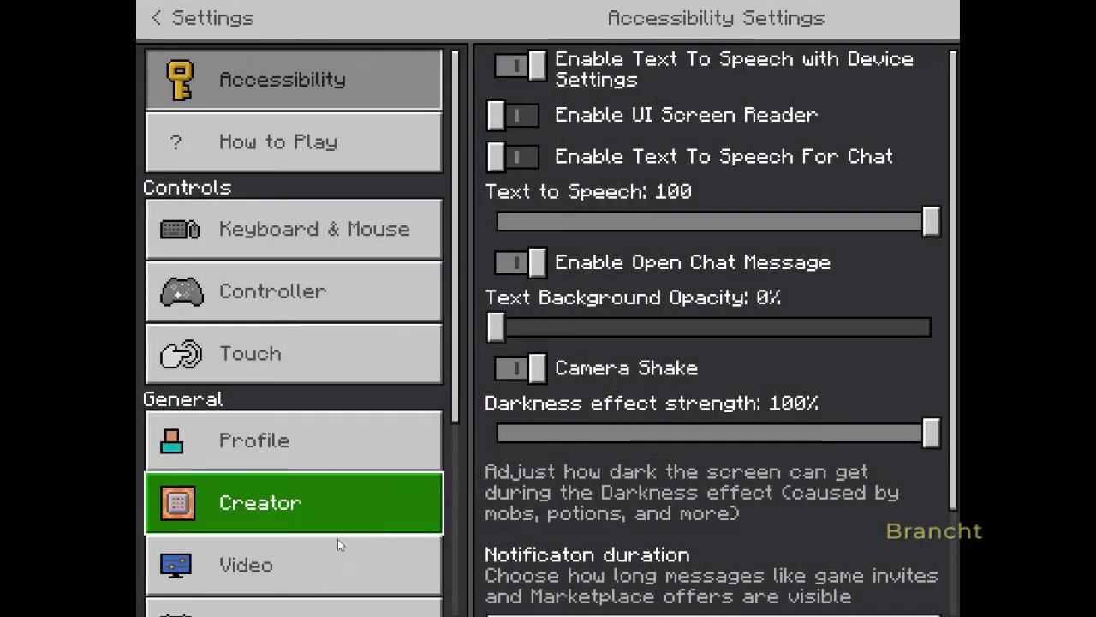
{"action": "left_click", "coordinate": [299, 566]}
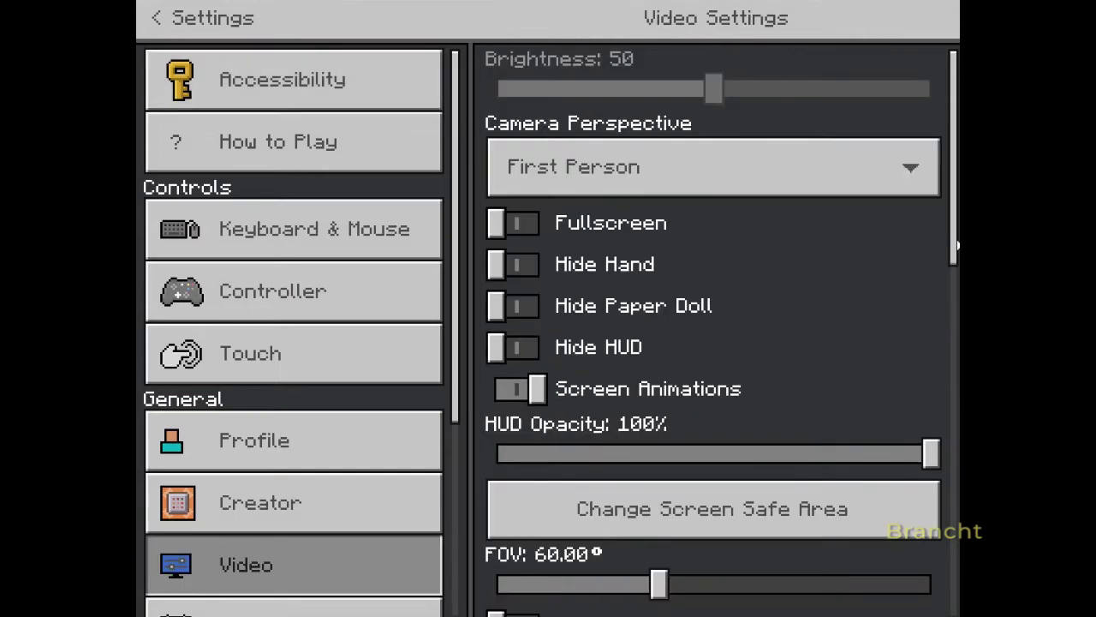
{"action": "scroll", "coordinate": [957, 246], "scroll_direction": "down", "scroll_amount": 15}
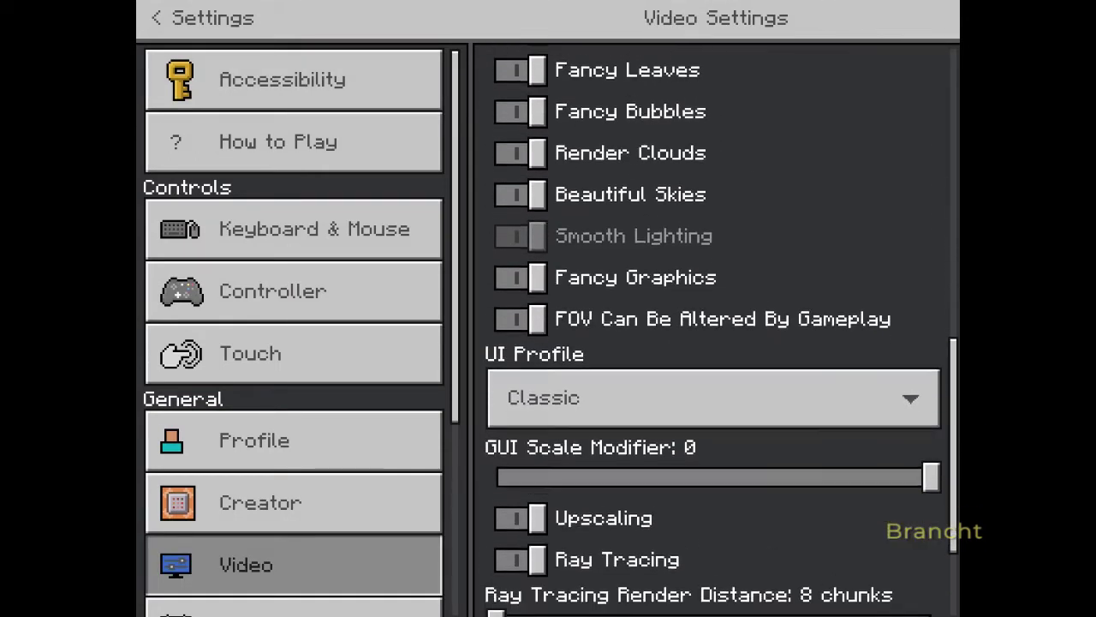
{"action": "scroll", "coordinate": [684, 480], "scroll_direction": "down", "scroll_amount": 5}
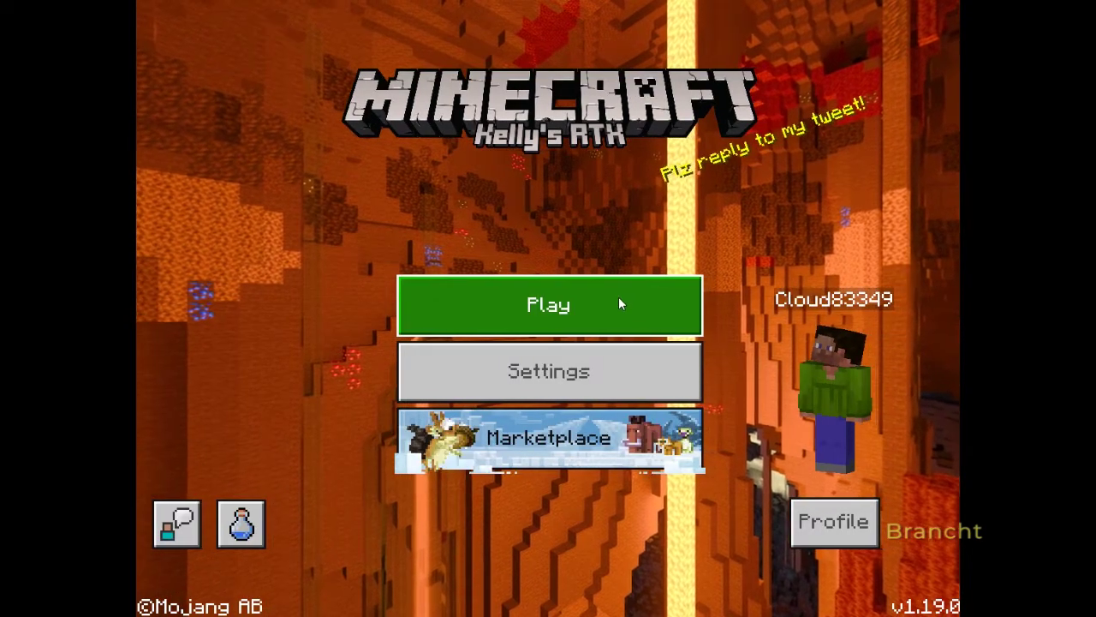
{"action": "left_click", "coordinate": [619, 299]}
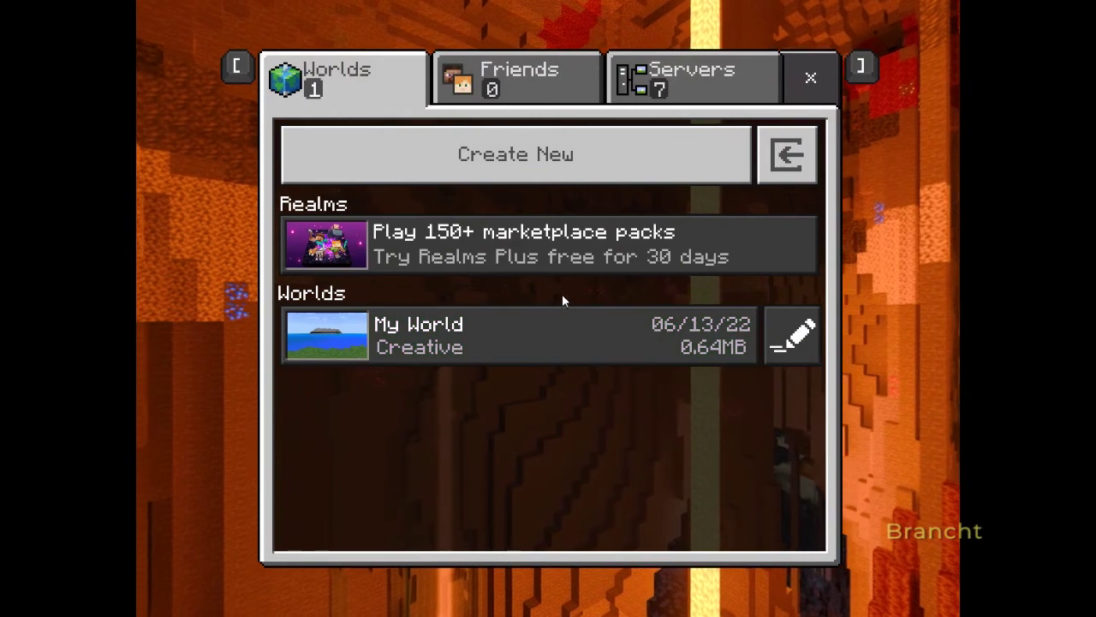